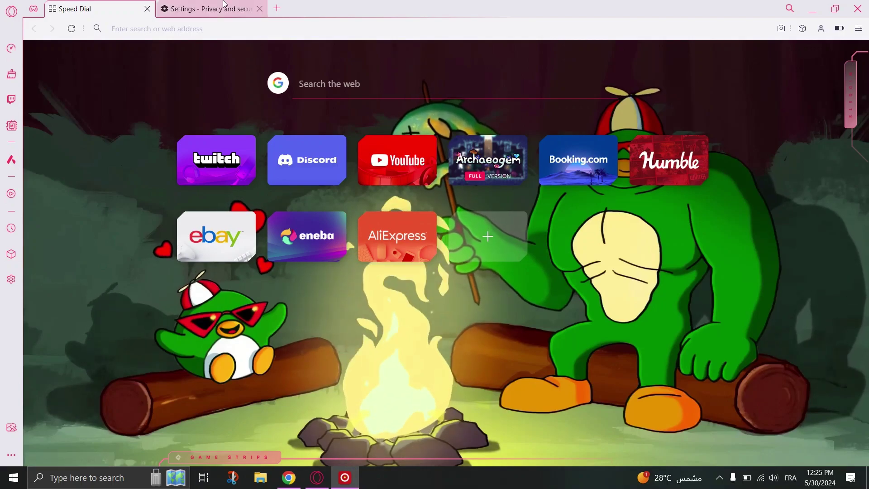
Go to opera.com/fr/gx, the French Opera GX download page
click(165, 28)
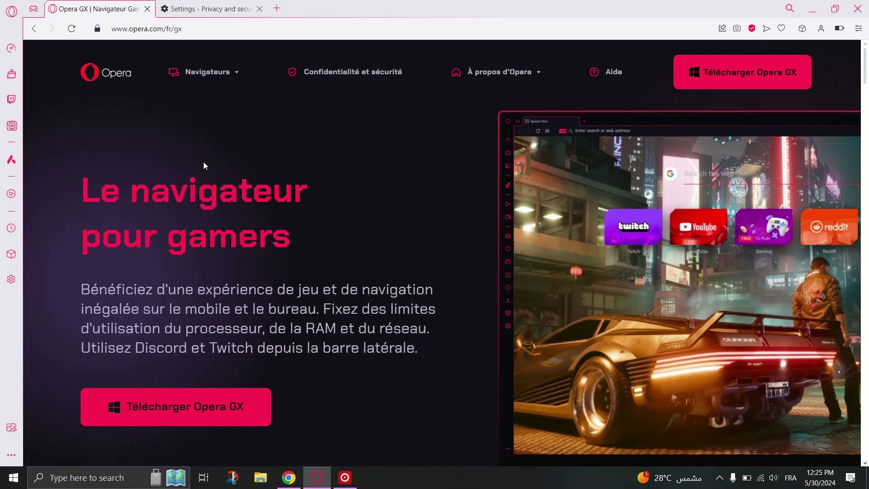
scroll(203, 165, down, 3)
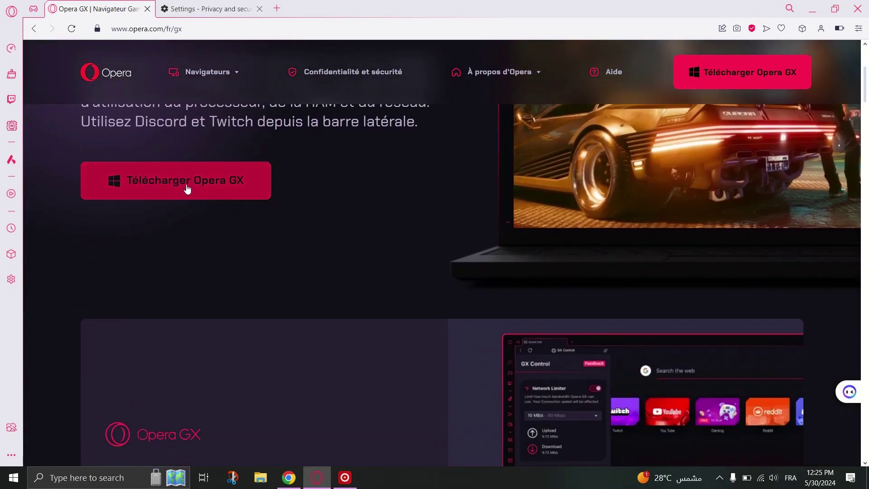
scroll(375, 278, up, 3)
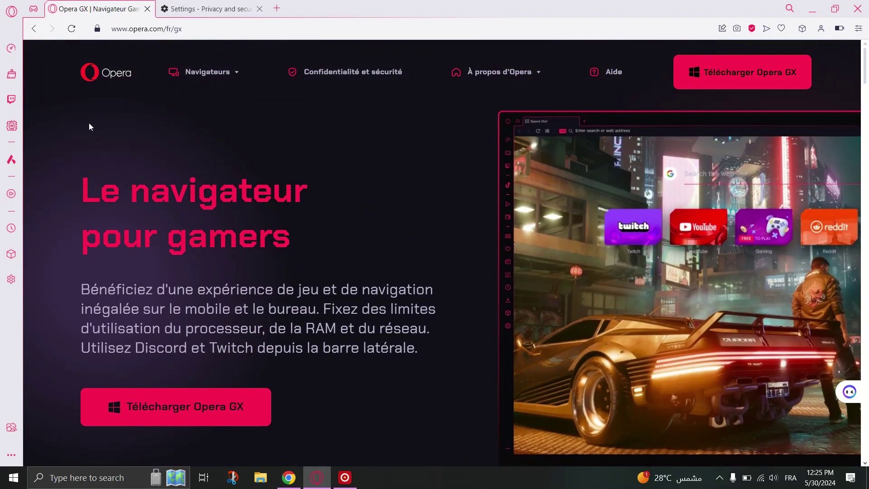
Open Opera GX Settings from the O menu
click(17, 13)
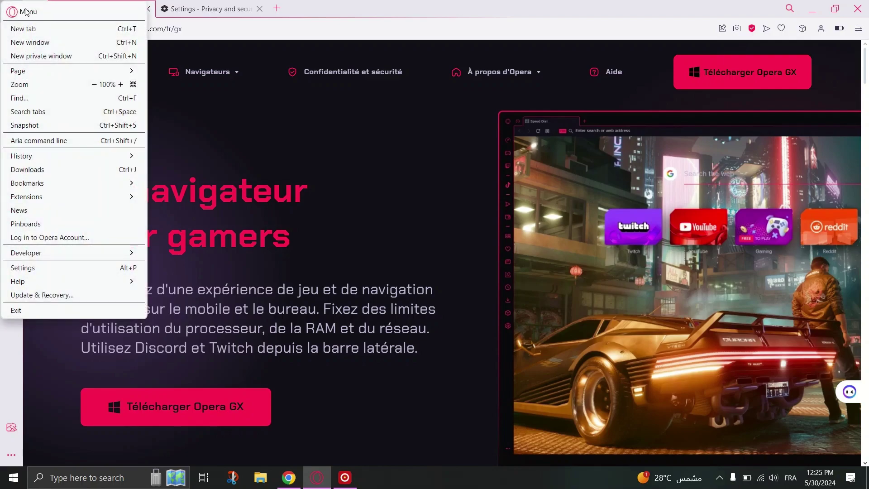
click(61, 267)
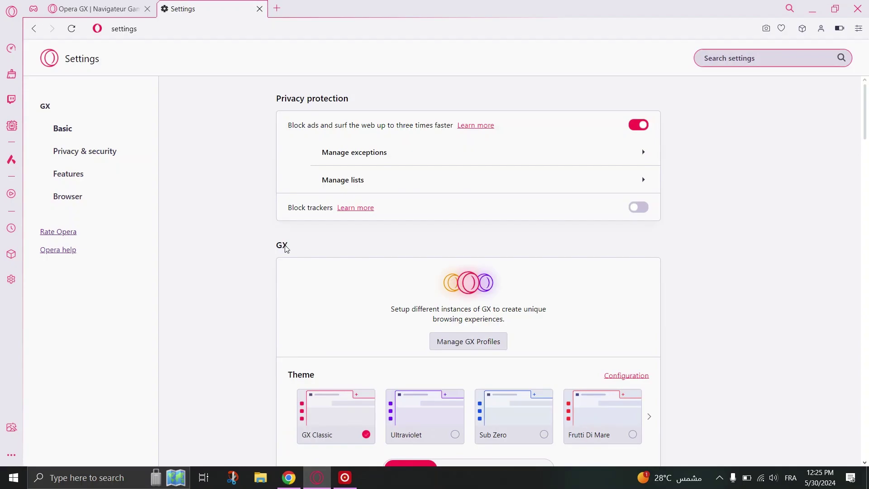
scroll(283, 247, down, 3)
scroll(285, 249, down, 4)
scroll(286, 250, down, 2)
scroll(286, 249, down, 1)
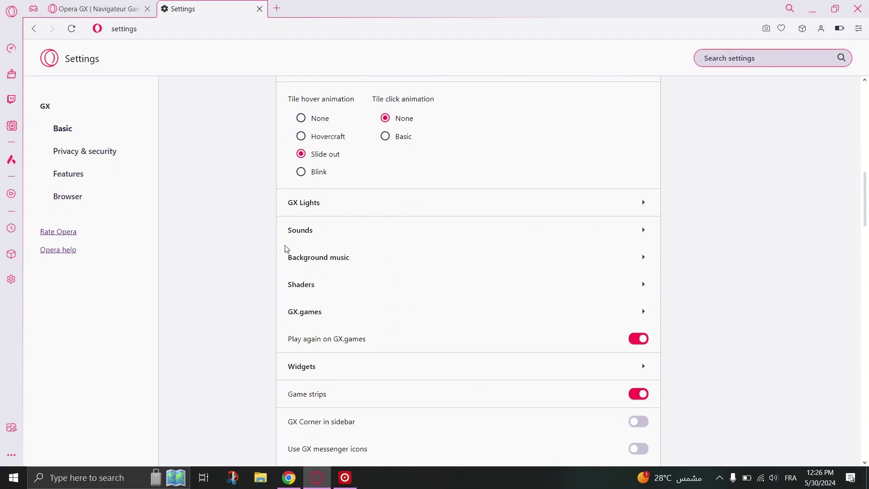
scroll(285, 250, down, 1)
scroll(285, 250, down, 4)
scroll(285, 250, down, 3)
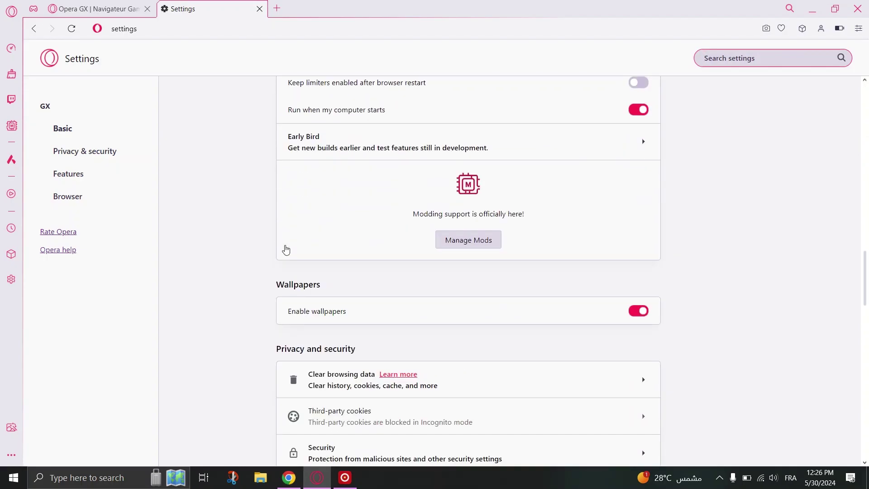
scroll(285, 249, down, 2)
scroll(286, 249, down, 3)
scroll(384, 363, down, 4)
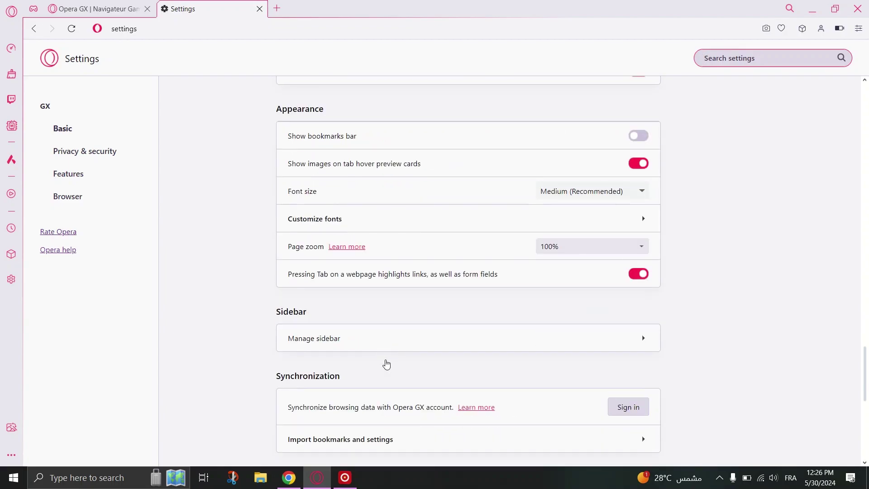
scroll(385, 363, down, 2)
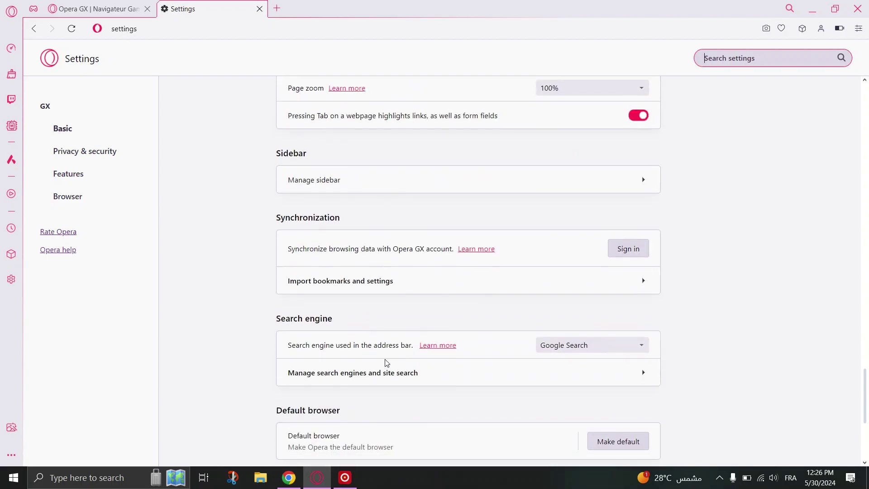
Import history, bookmarks, passwords and cookies from Chrome with all boxes checked
click(365, 272)
click(388, 191)
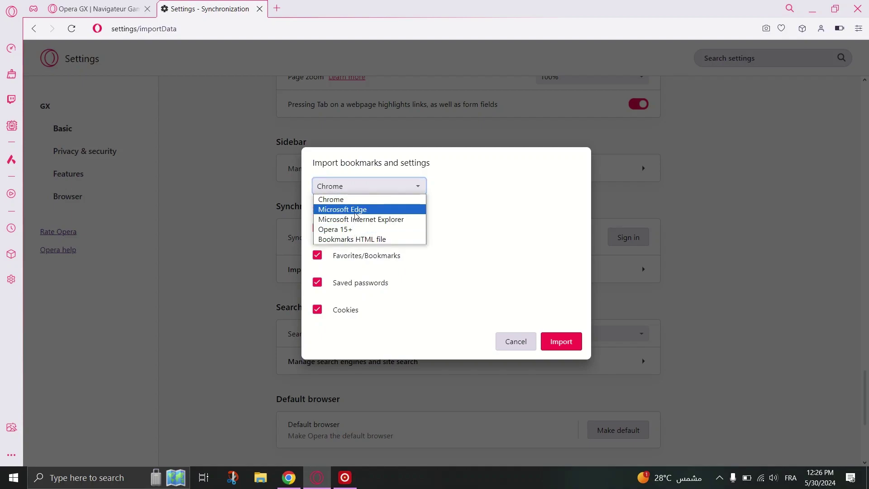
click(375, 198)
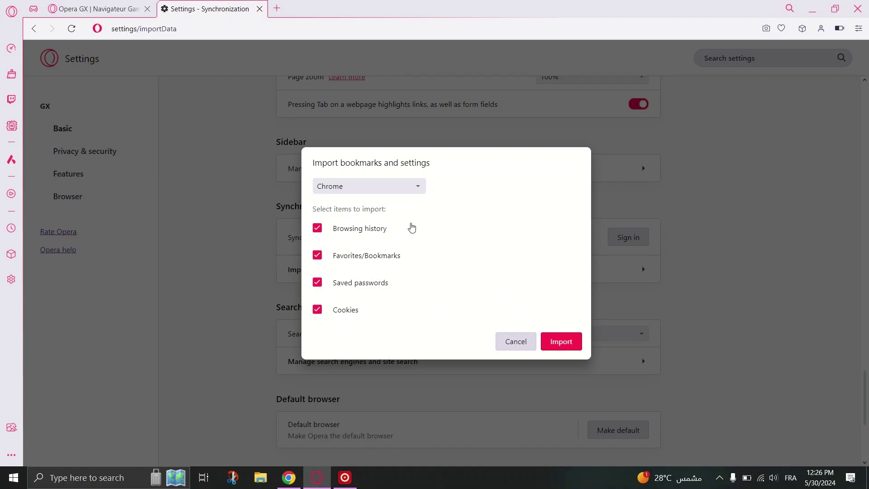
click(557, 349)
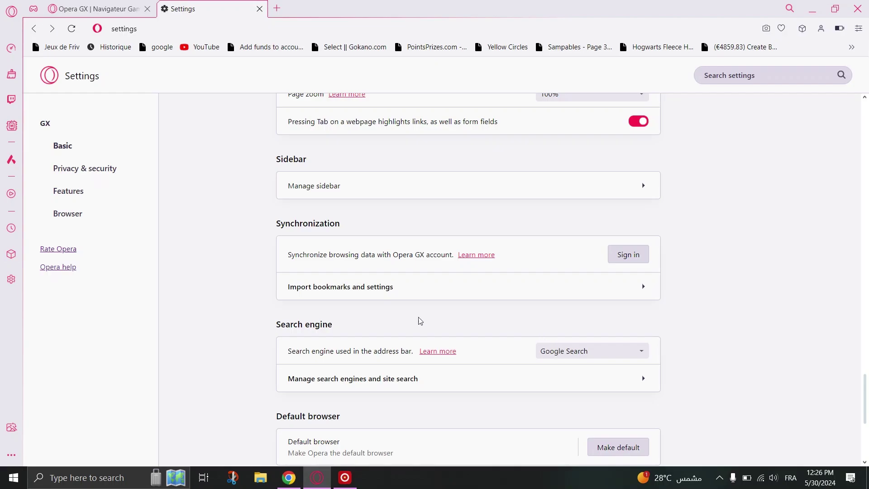
scroll(419, 321, down, 4)
scroll(417, 320, up, 1)
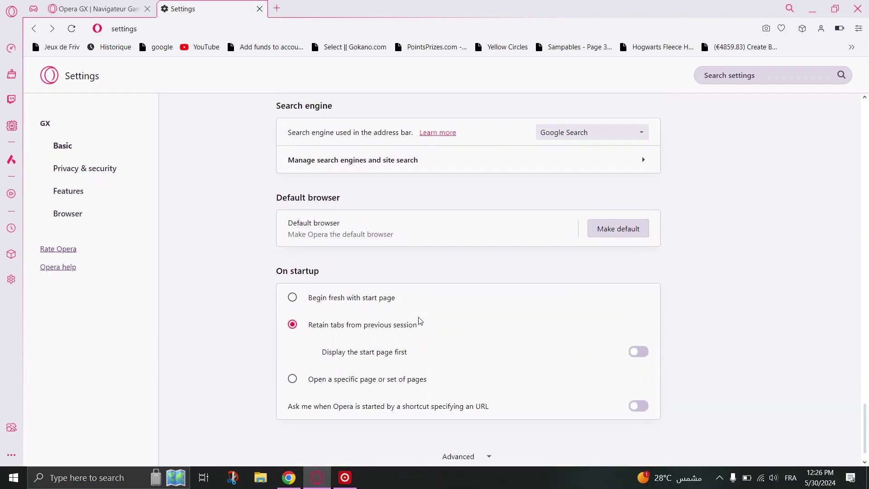